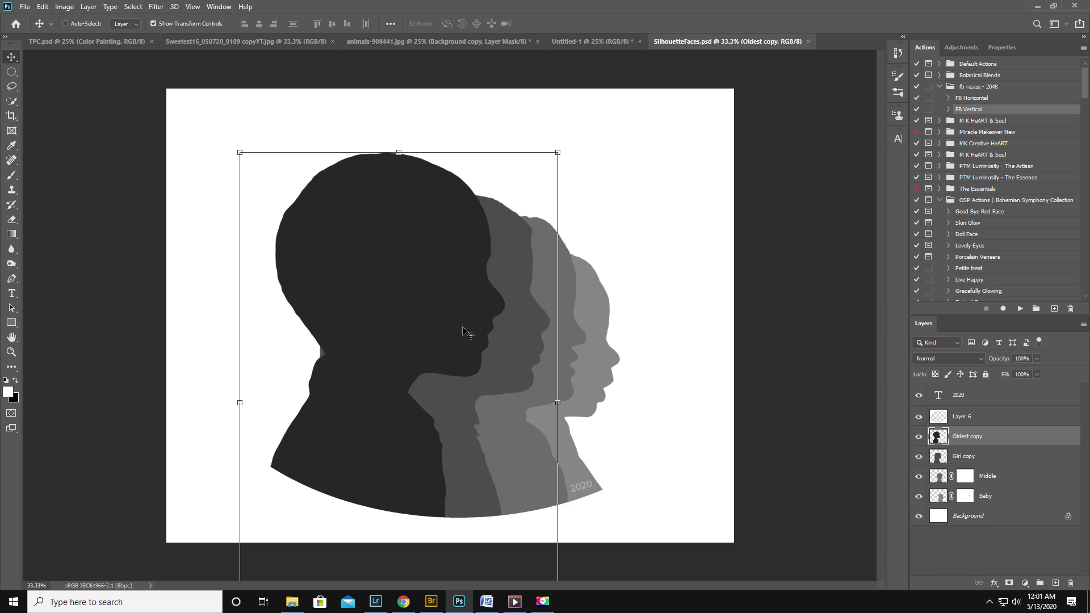
# Step: Add a white Stroke effect to the Oldest copy silhouette layer
pyautogui.click(995, 516)
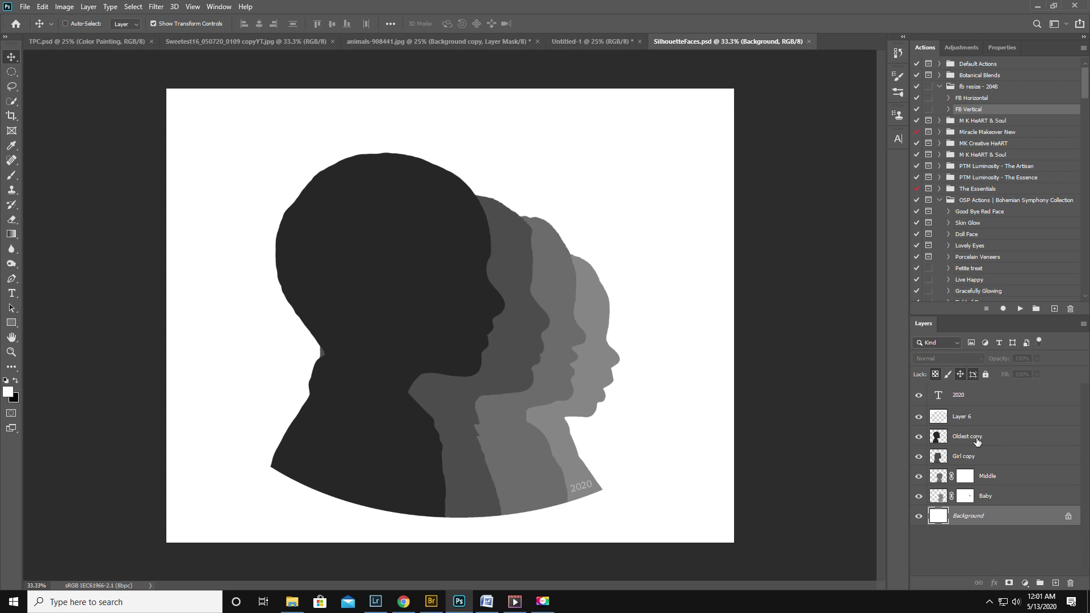
pyautogui.click(970, 437)
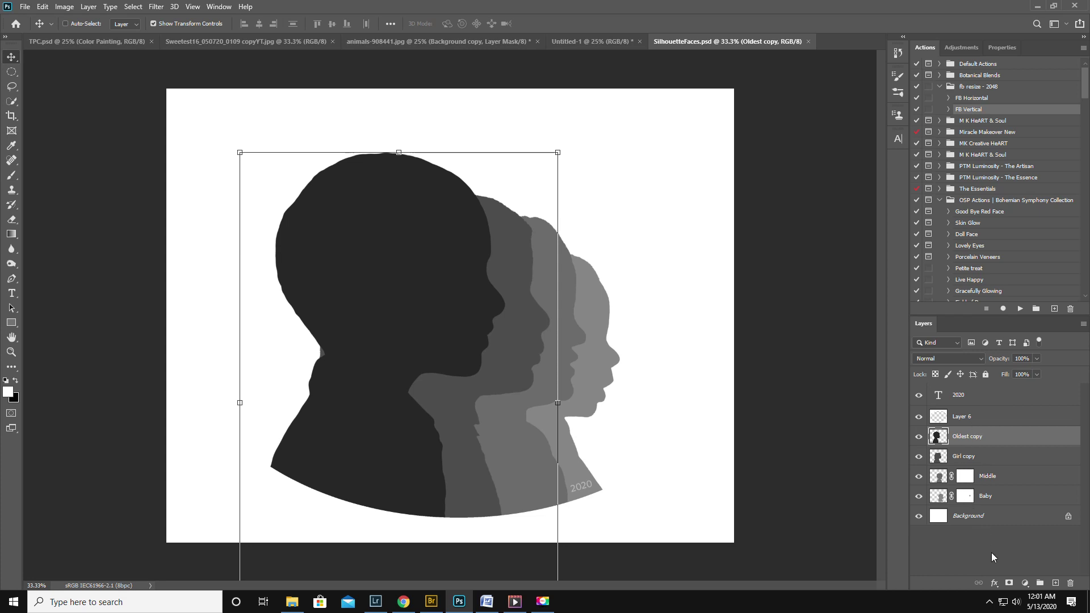
pyautogui.click(995, 582)
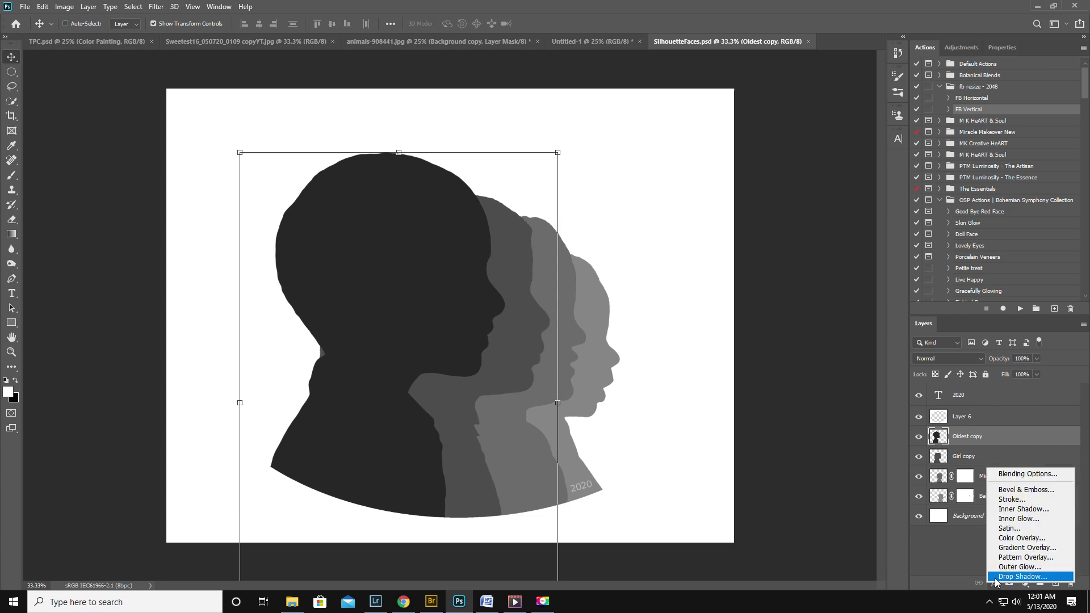
pyautogui.click(1013, 501)
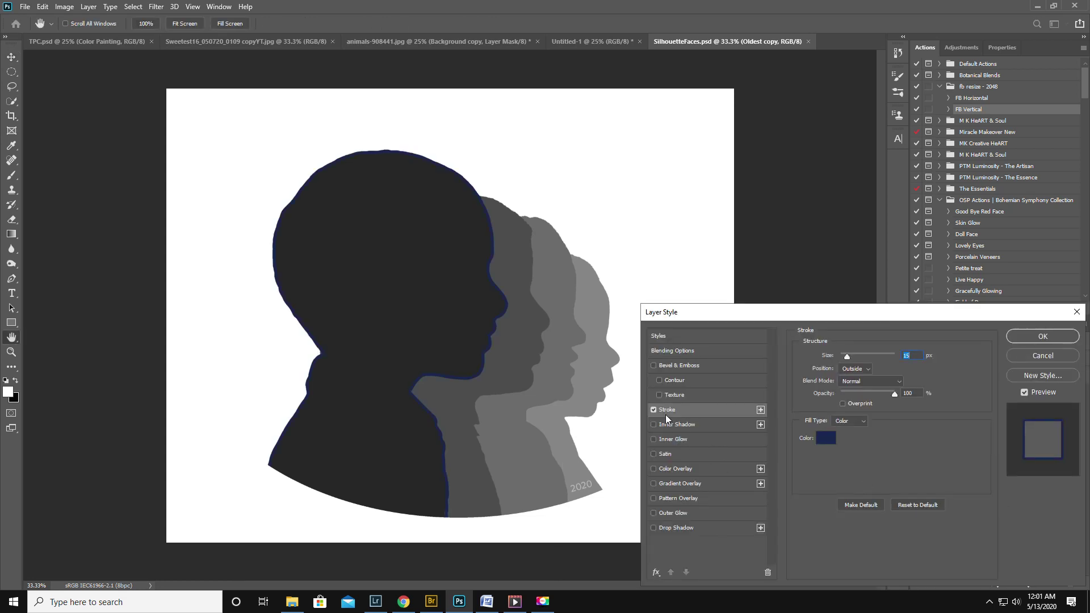
pyautogui.click(827, 438)
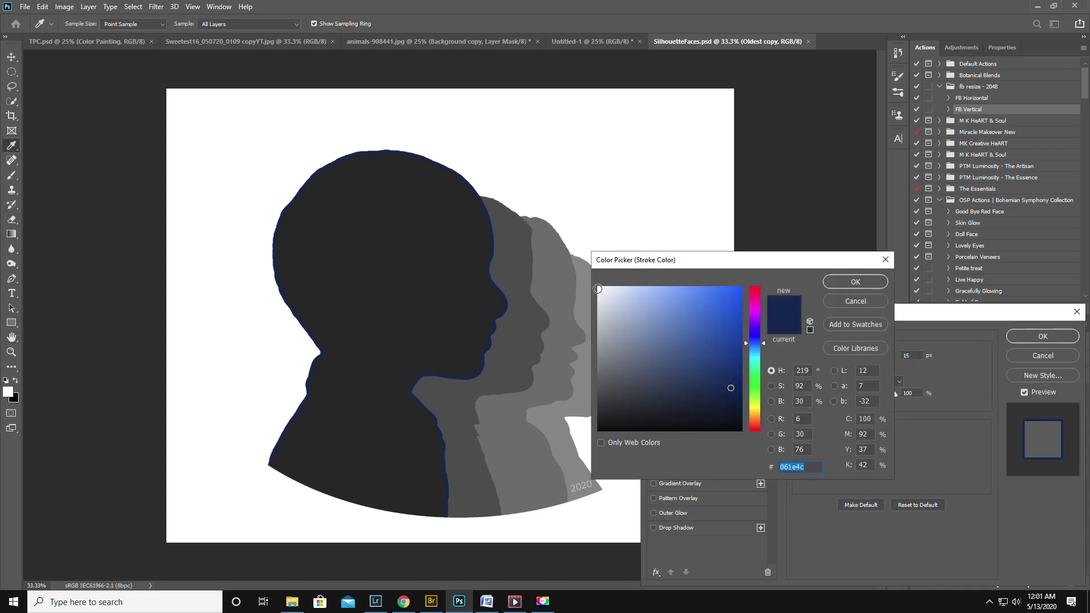
pyautogui.click(598, 288)
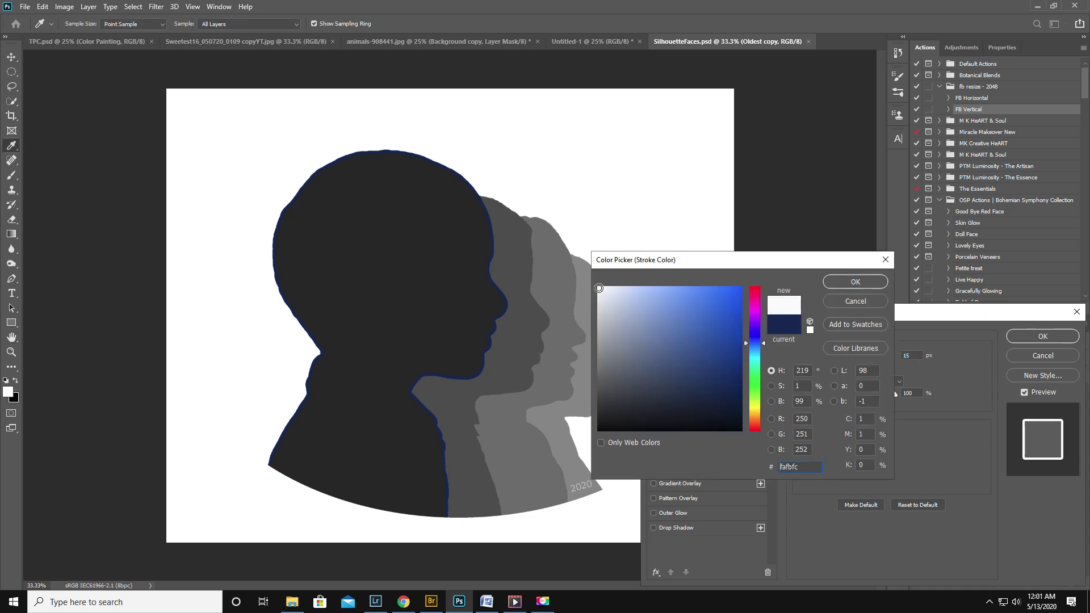
pyautogui.click(853, 281)
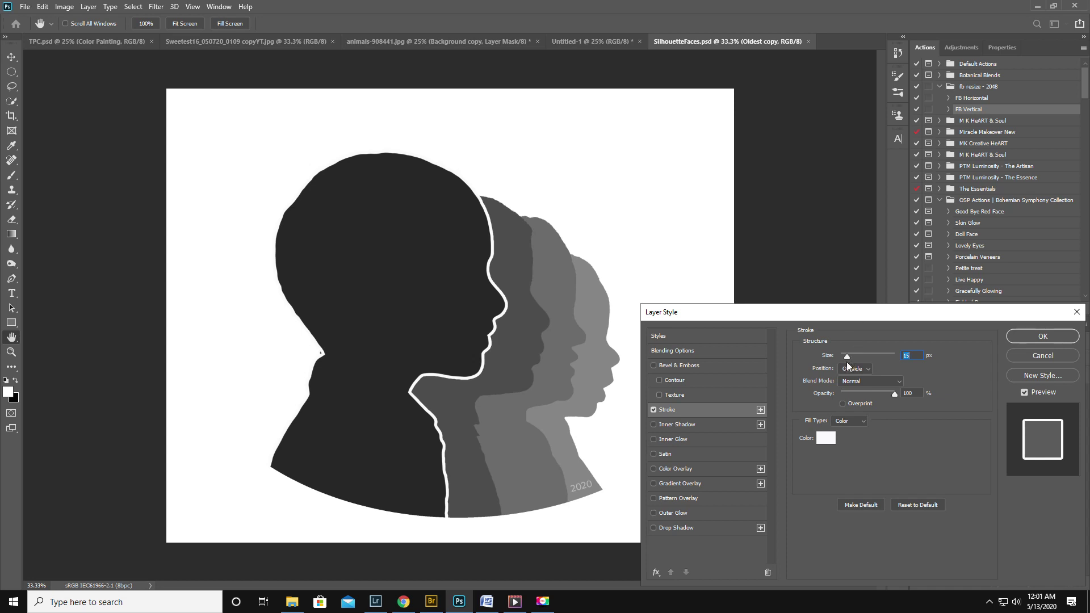
# Step: Make the stroke 7 px with Position Outside and apply it
pyautogui.moveTo(846, 356); pyautogui.dragTo(845, 356)
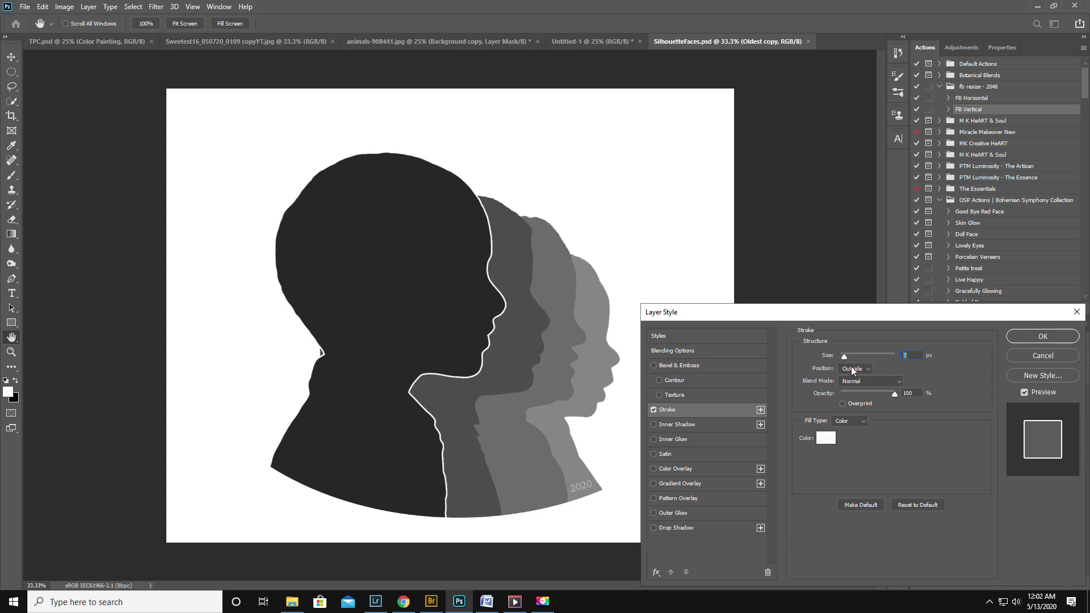
pyautogui.click(850, 369)
pyautogui.click(852, 387)
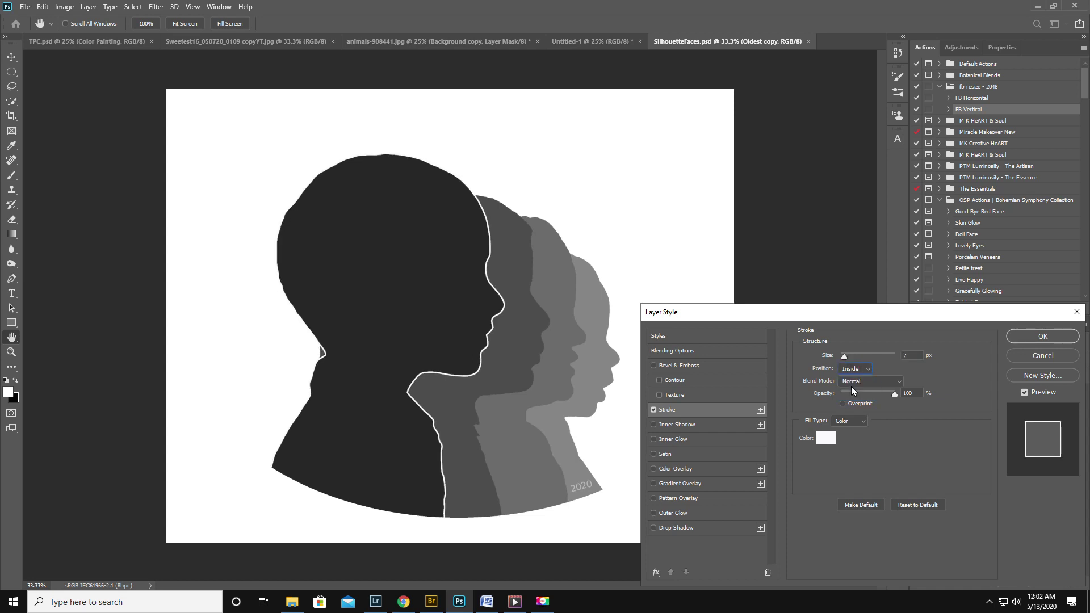
pyautogui.click(853, 368)
pyautogui.click(853, 395)
pyautogui.click(852, 370)
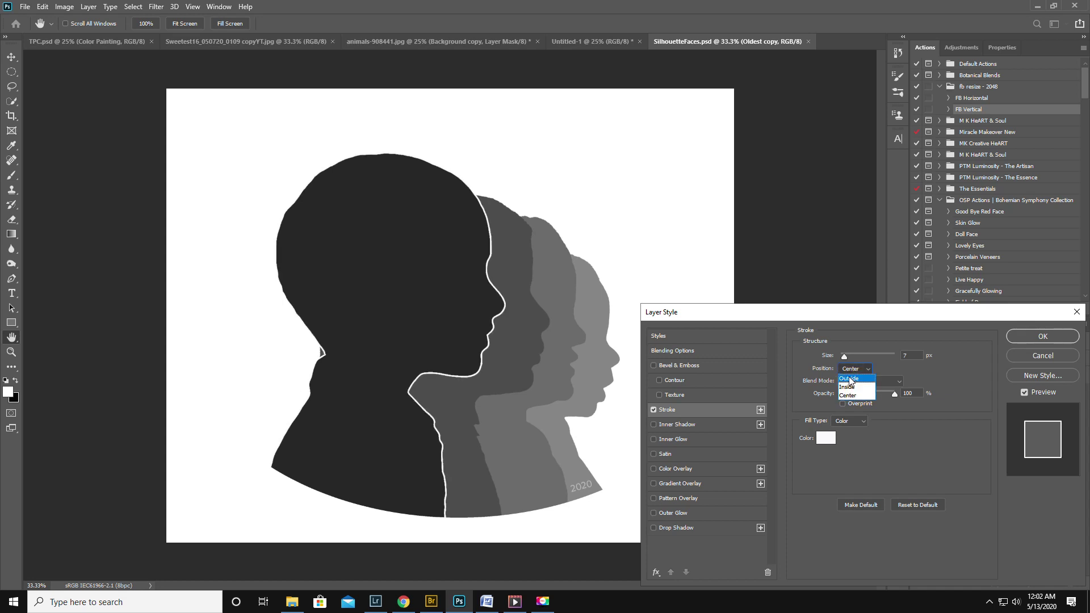
pyautogui.click(851, 379)
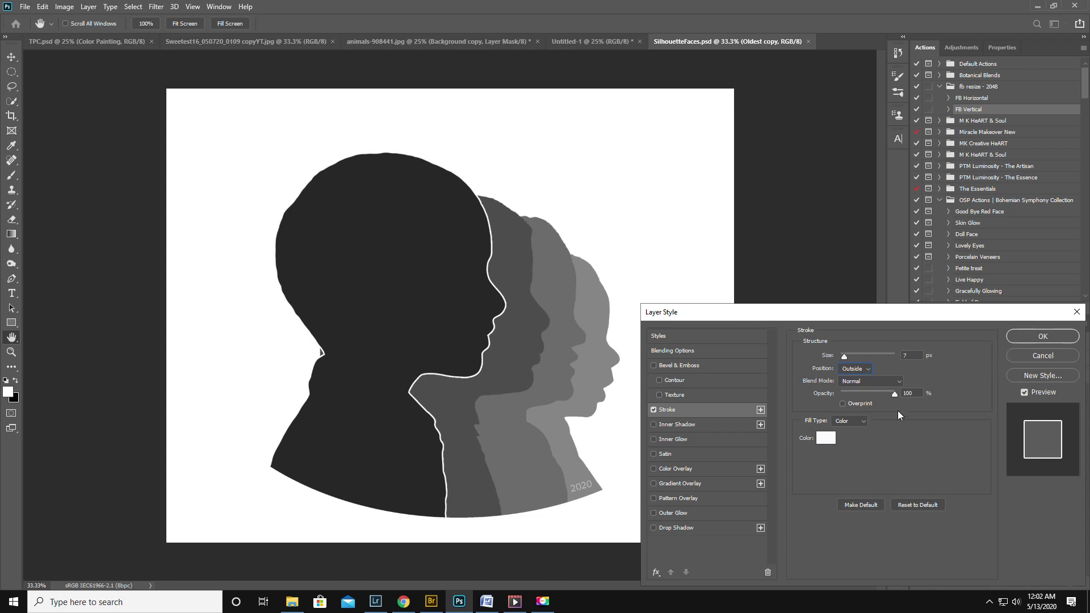
pyautogui.click(1020, 335)
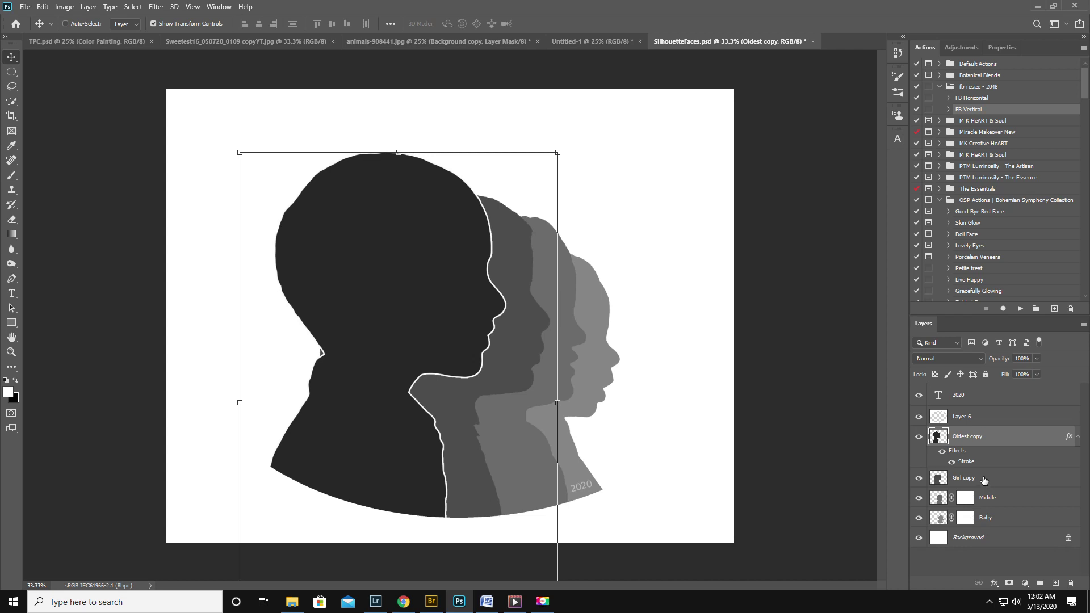
pyautogui.click(984, 480)
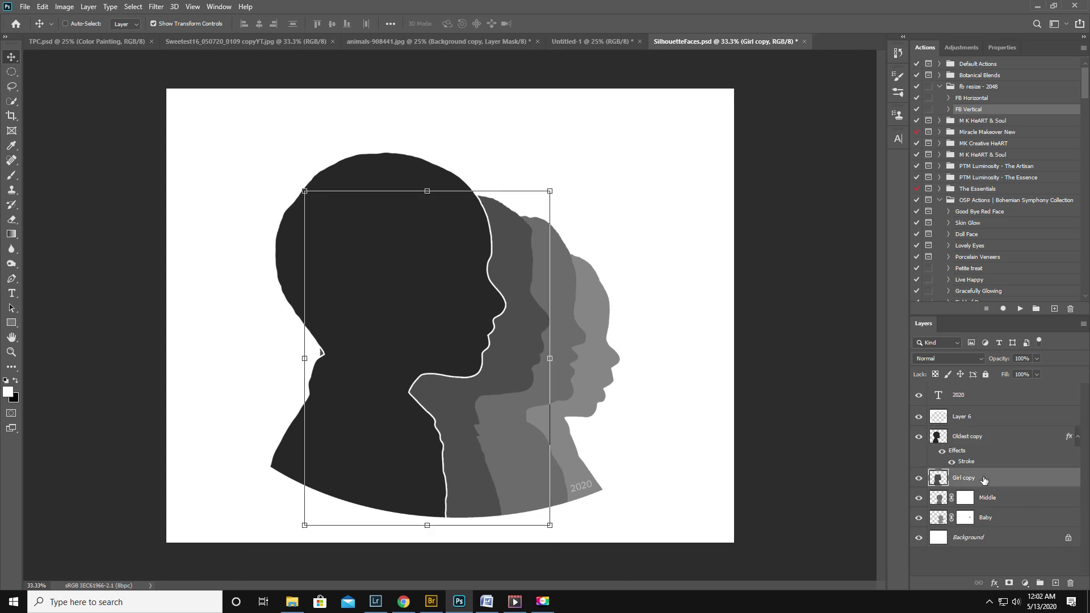
# Step: Apply the same white 7 px outside stroke to the Girl copy layer
pyautogui.click(994, 582)
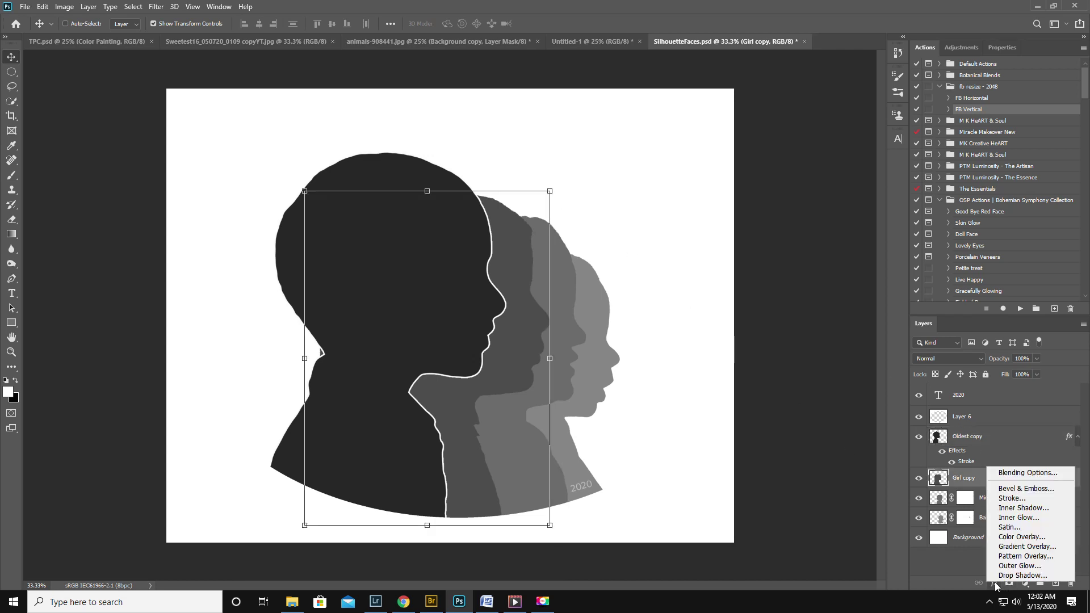
pyautogui.click(1004, 500)
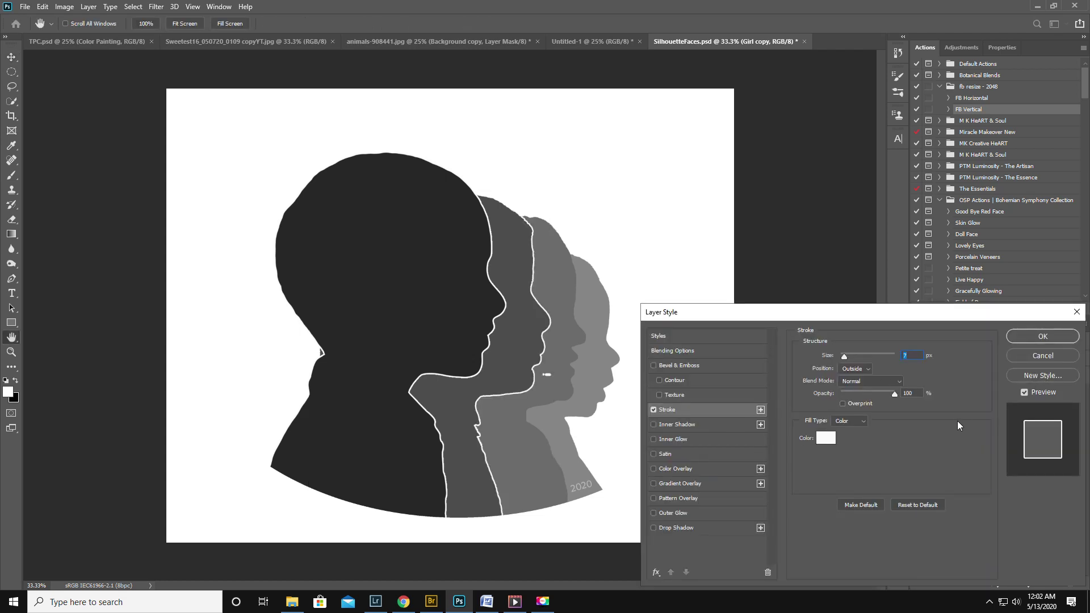
pyautogui.click(1027, 334)
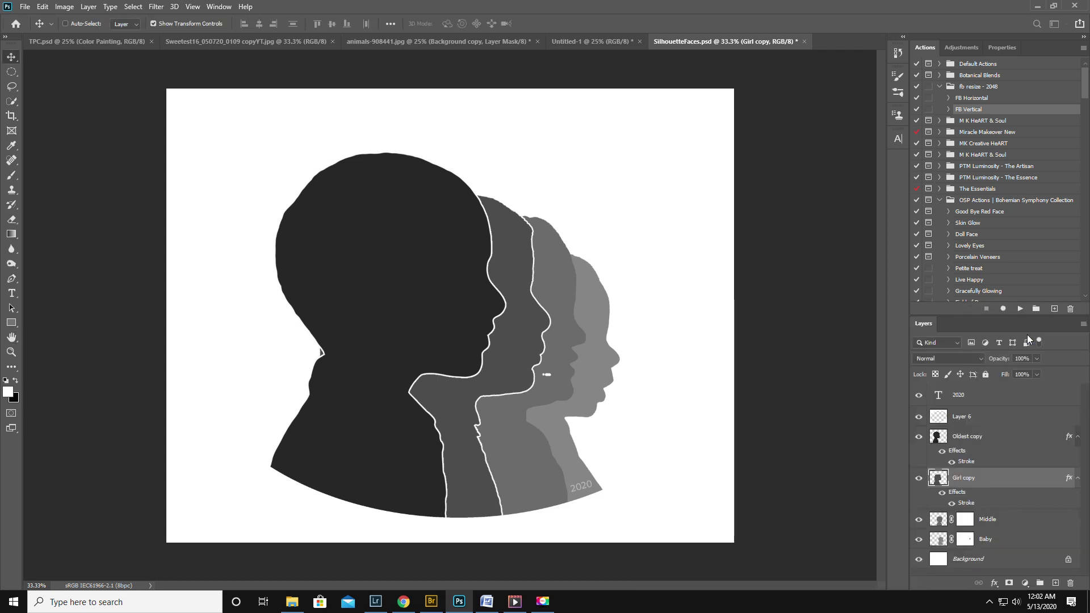
# Step: Toggle Girl copy's visibility to compare, then add a layer mask to it
pyautogui.click(918, 480)
pyautogui.click(919, 480)
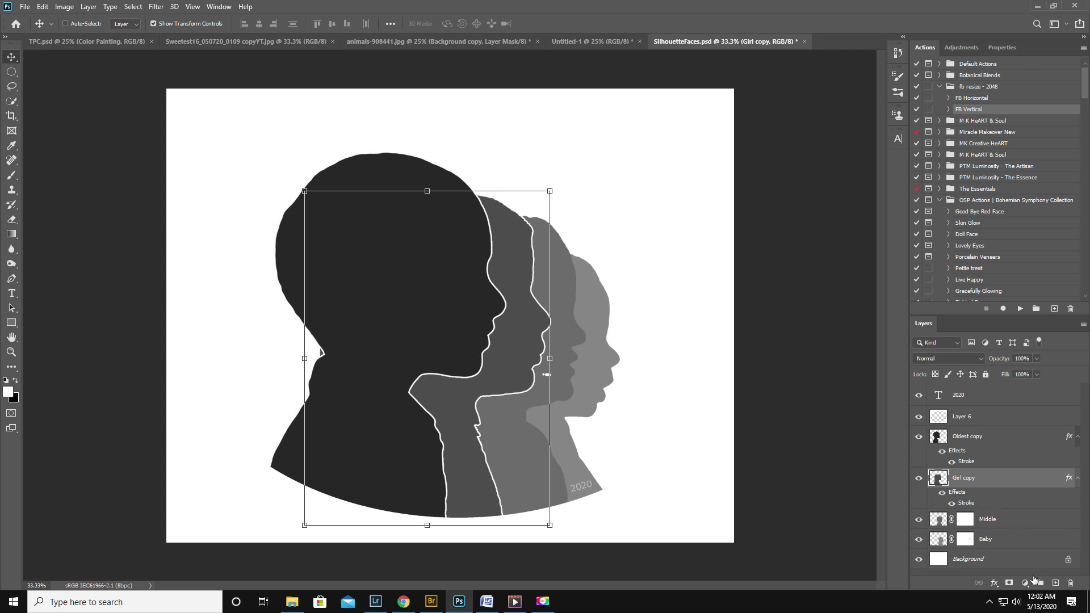
pyautogui.click(1010, 583)
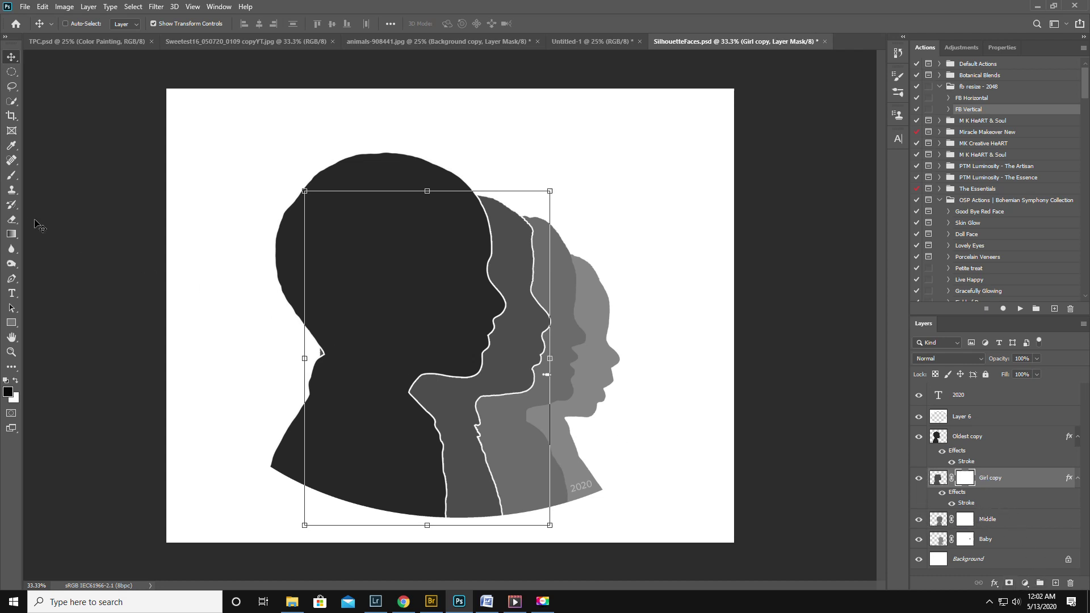
# Step: Pick the Brush tool and shrink it with two presses of [ for the mask touch-up
pyautogui.click(12, 176)
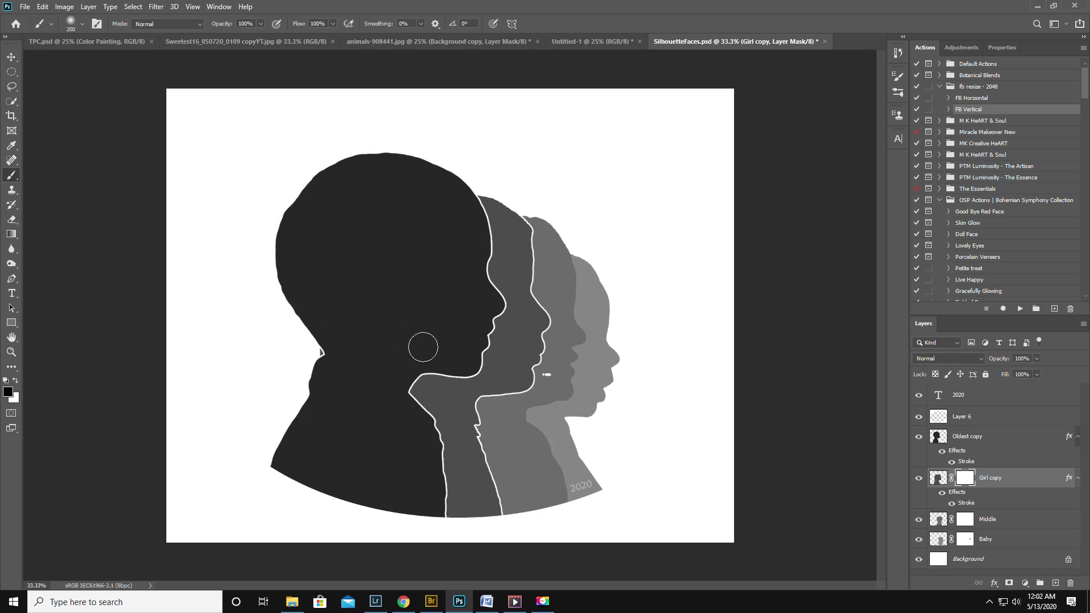
pyautogui.press('[')
pyautogui.press('[')
pyautogui.press('[')
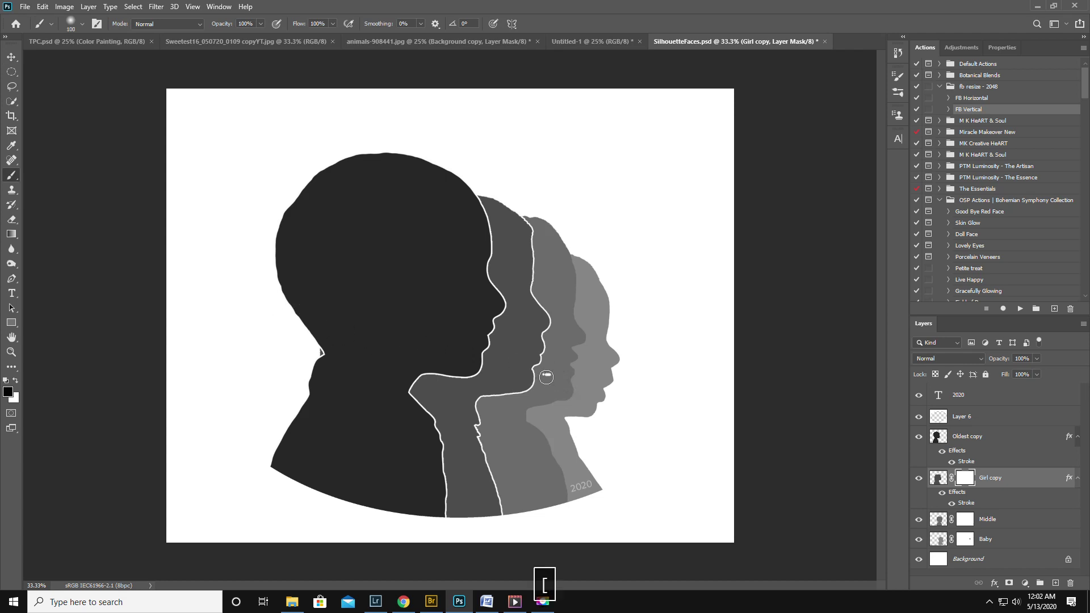
pyautogui.press('[')
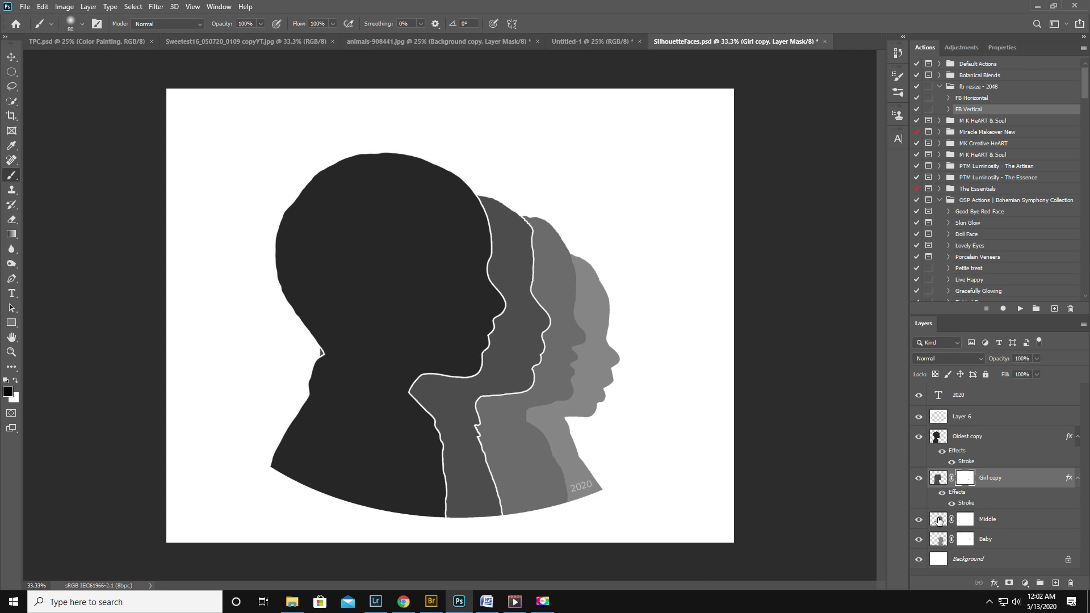
pyautogui.click(939, 517)
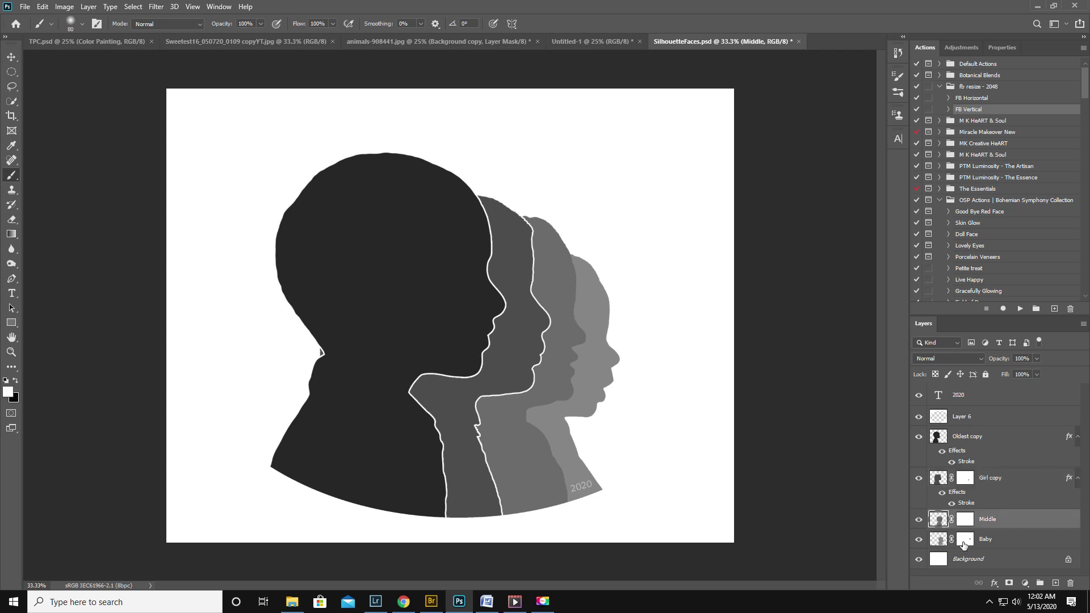
# Step: Apply the white 7 px outside stroke to the Middle silhouette layer
pyautogui.click(995, 586)
pyautogui.click(999, 502)
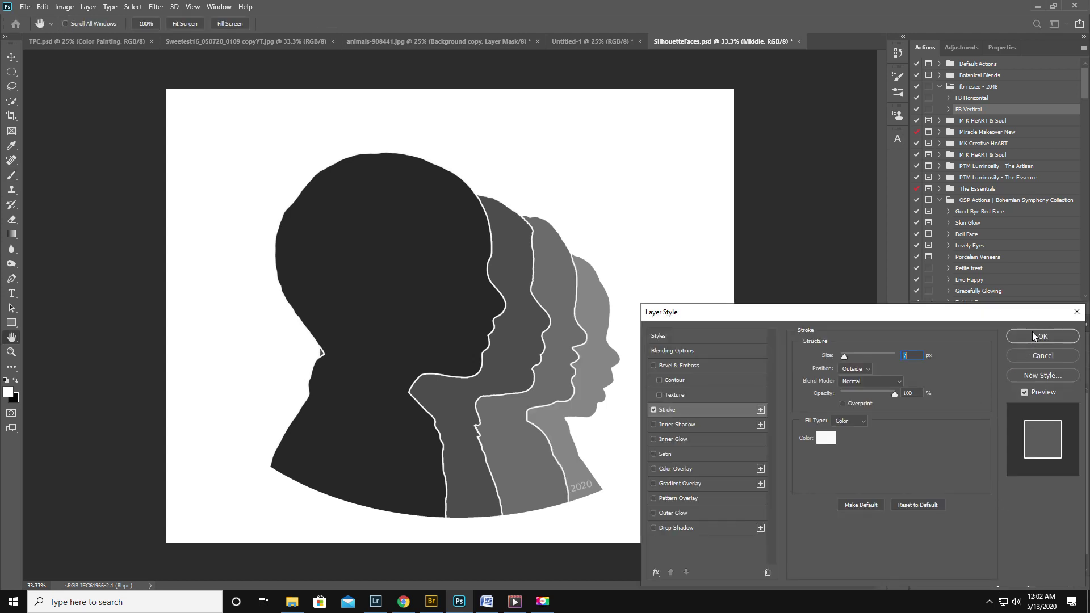
pyautogui.click(1031, 333)
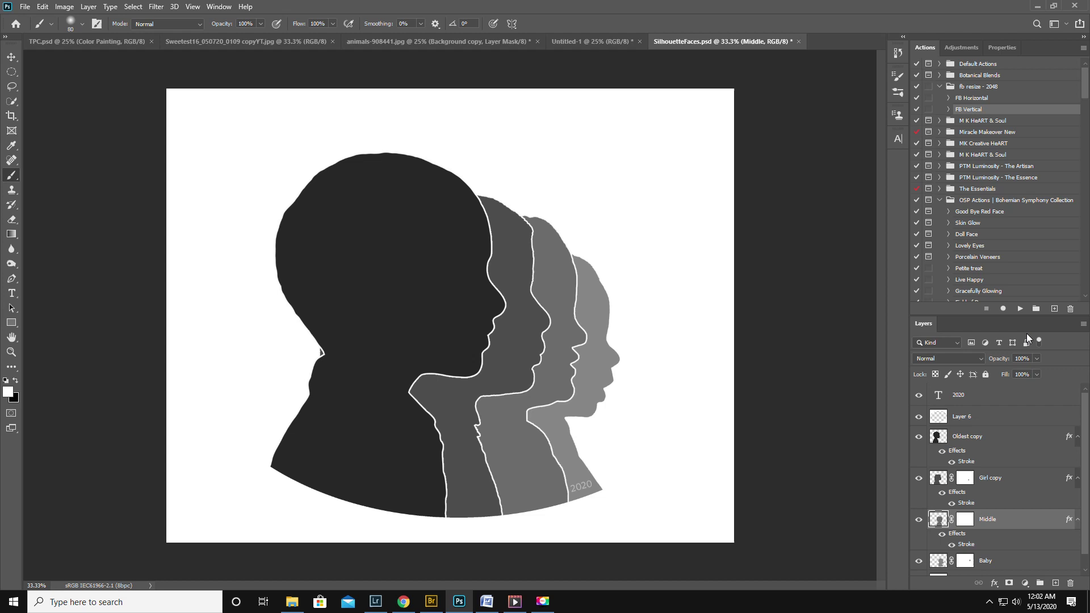
pyautogui.scroll(-1, 1001, 543)
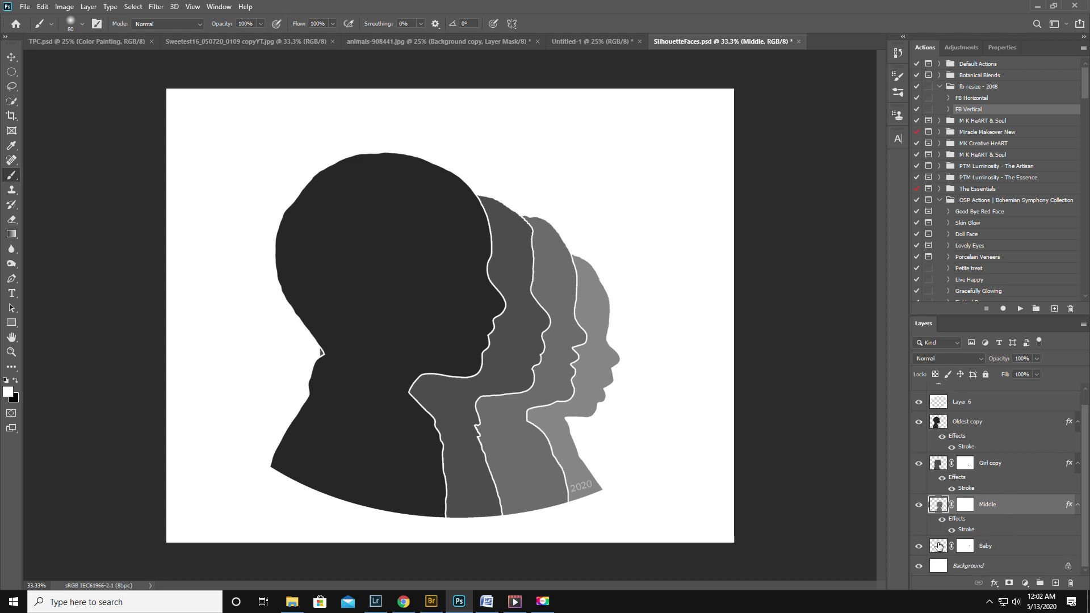
pyautogui.click(938, 545)
# Step: Add the same white 7 px outside stroke to the Baby layer
pyautogui.click(995, 583)
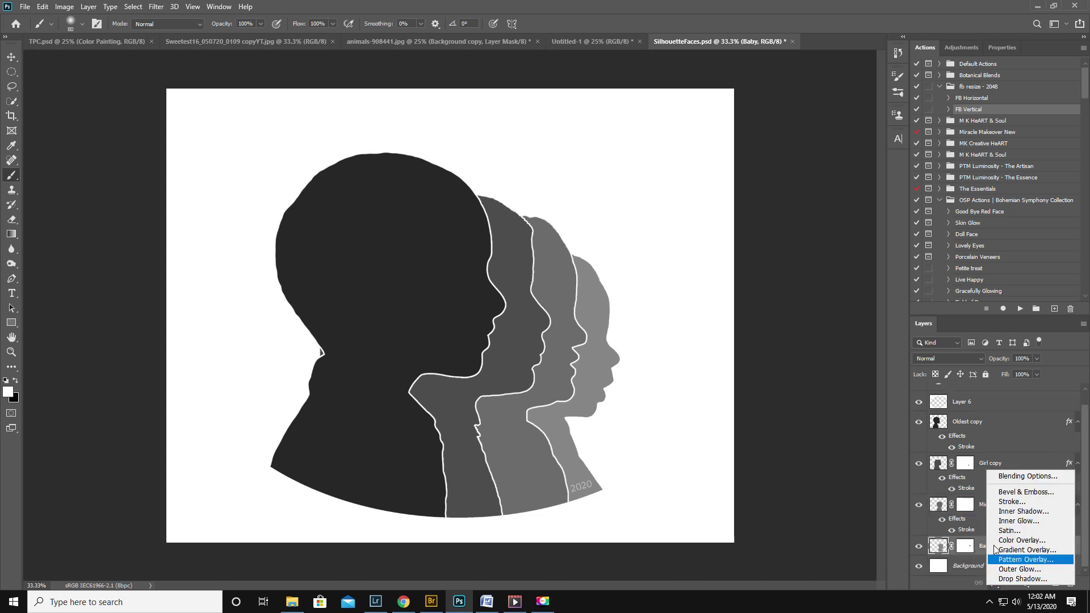
pyautogui.click(1003, 503)
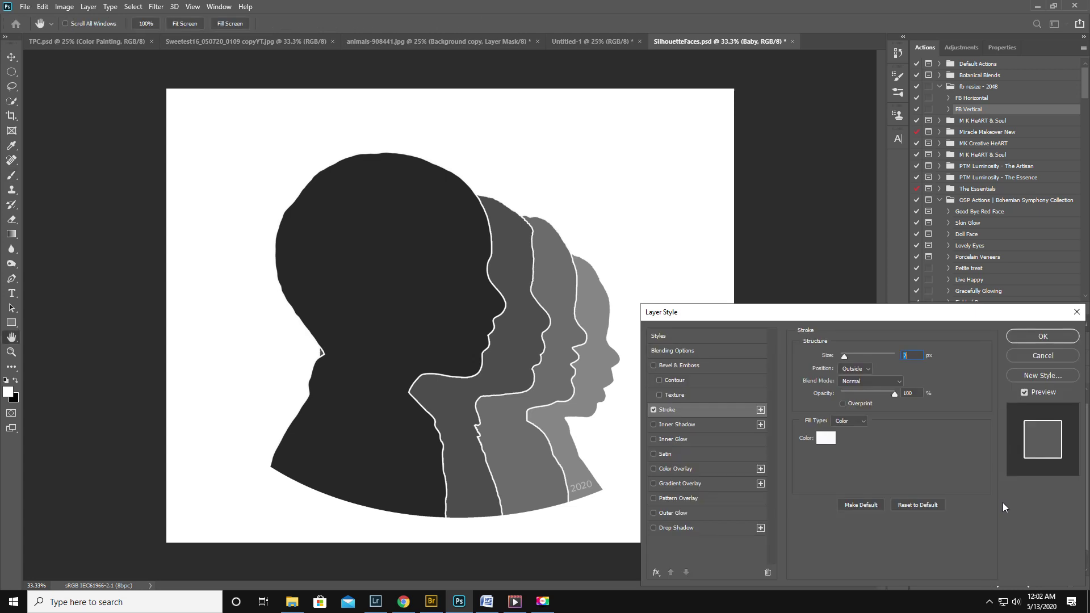
pyautogui.click(1026, 335)
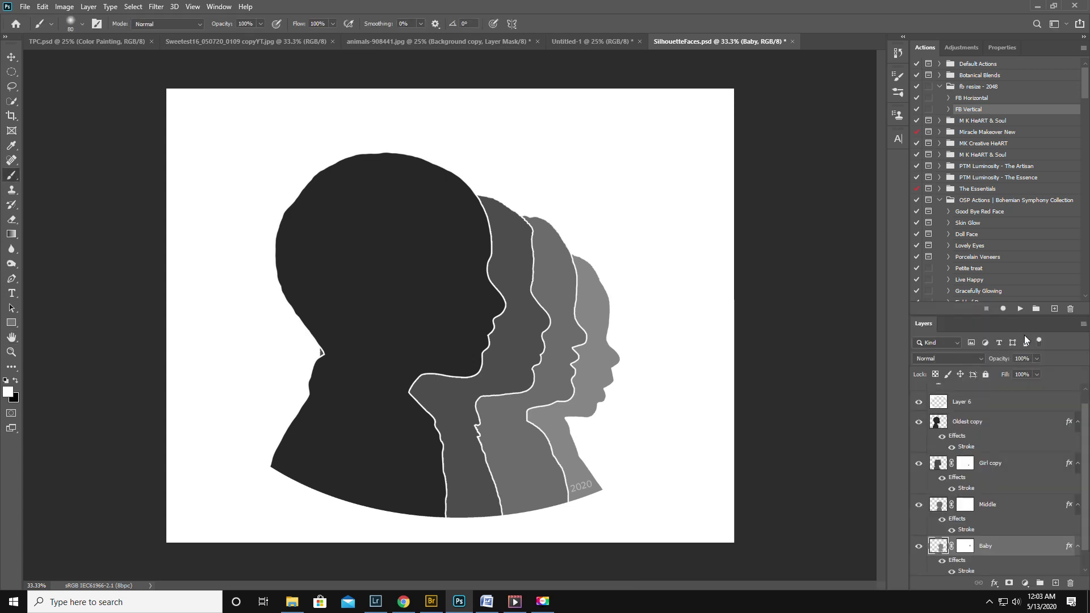